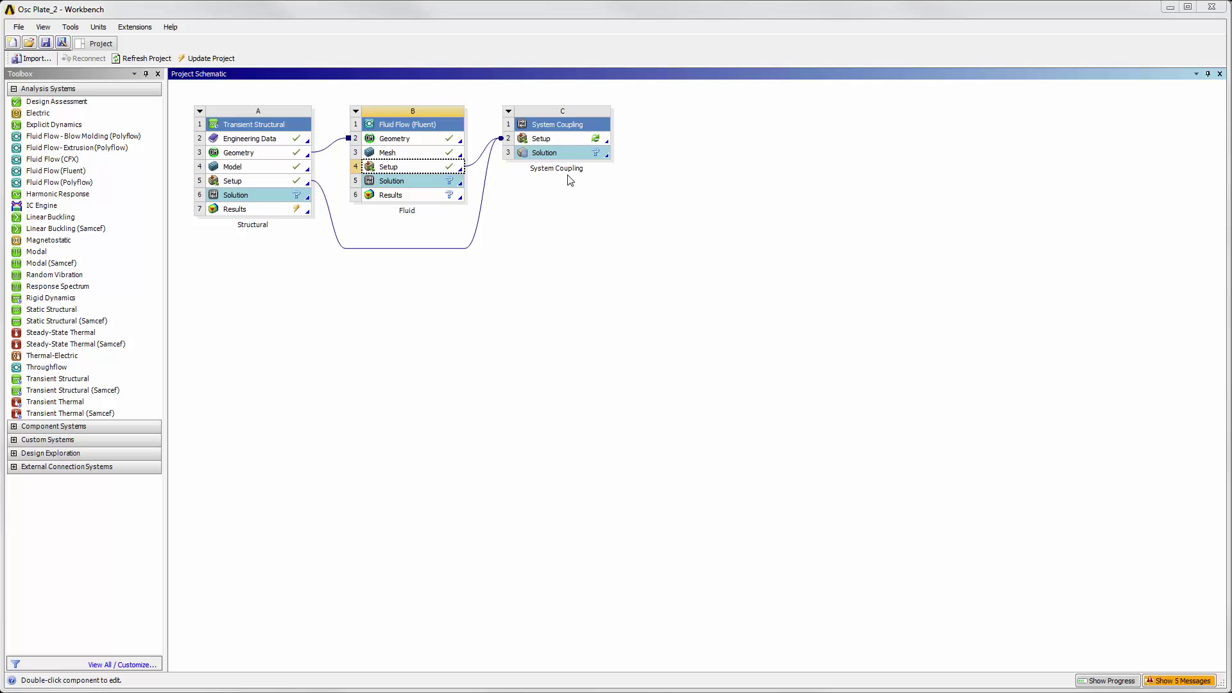
- Open the System Coupling setup, re-reading the upstream data, and show its Analysis Settings
double_click(565, 138)
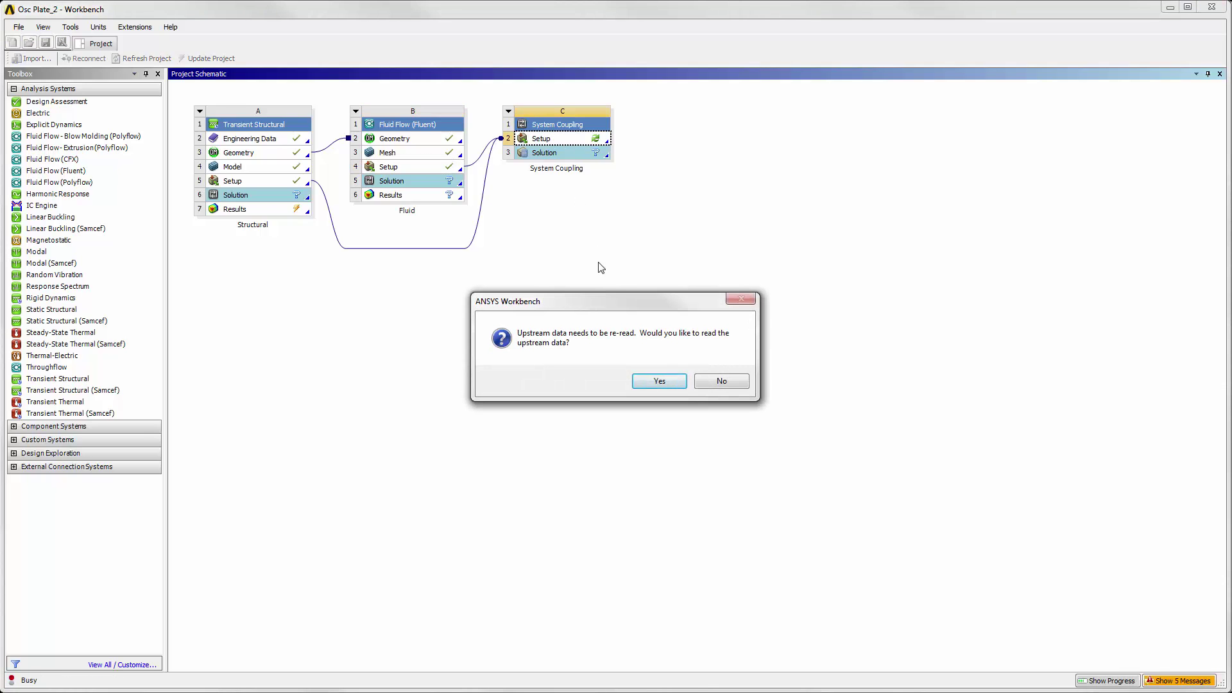
click(651, 378)
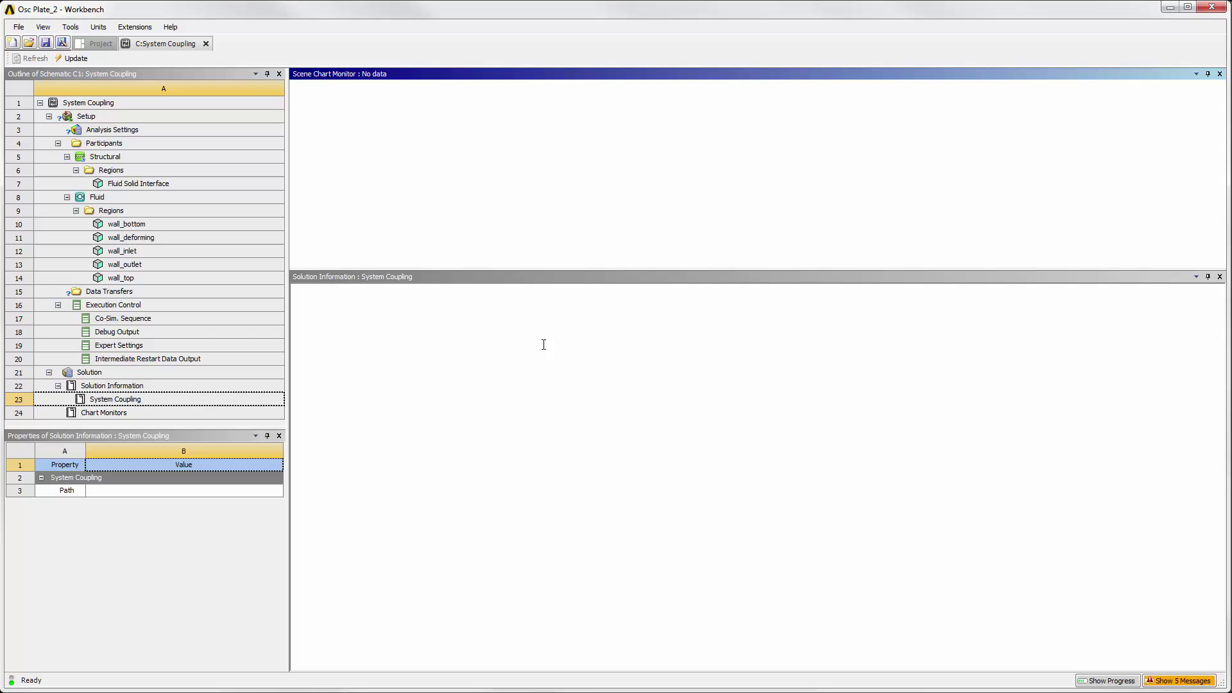
click(147, 132)
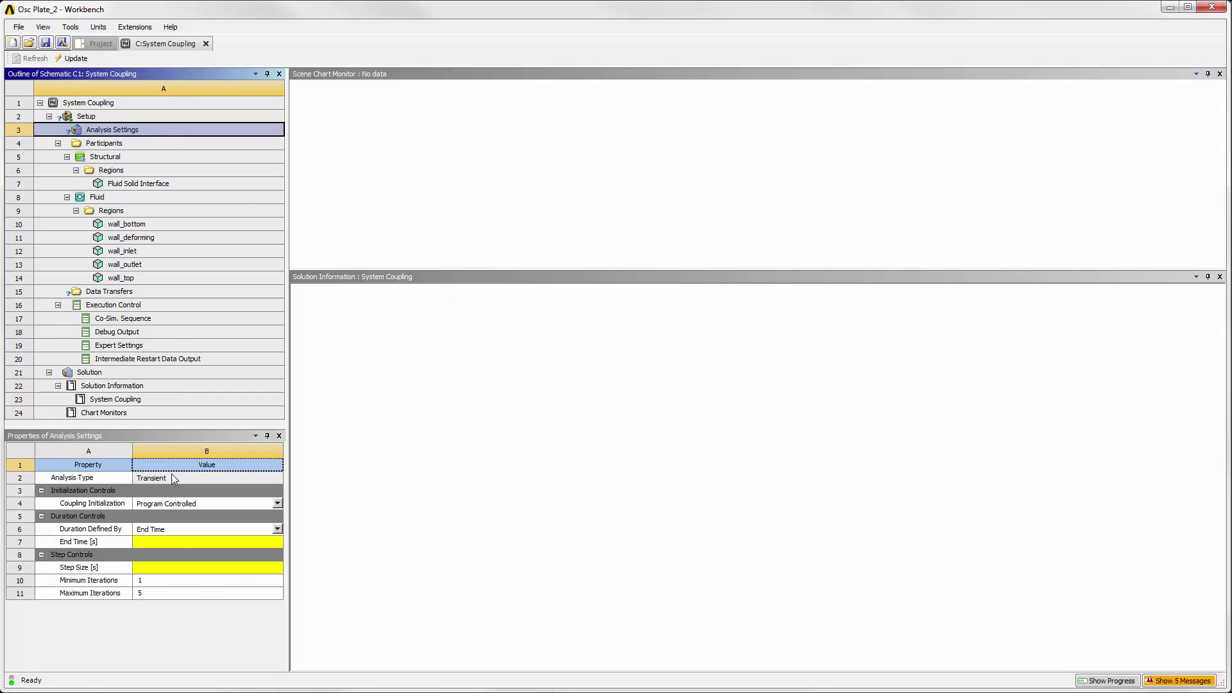
- Set the coupled analysis End Time to 10 s and Step Size to 0.1 s
click(176, 540)
text(1)
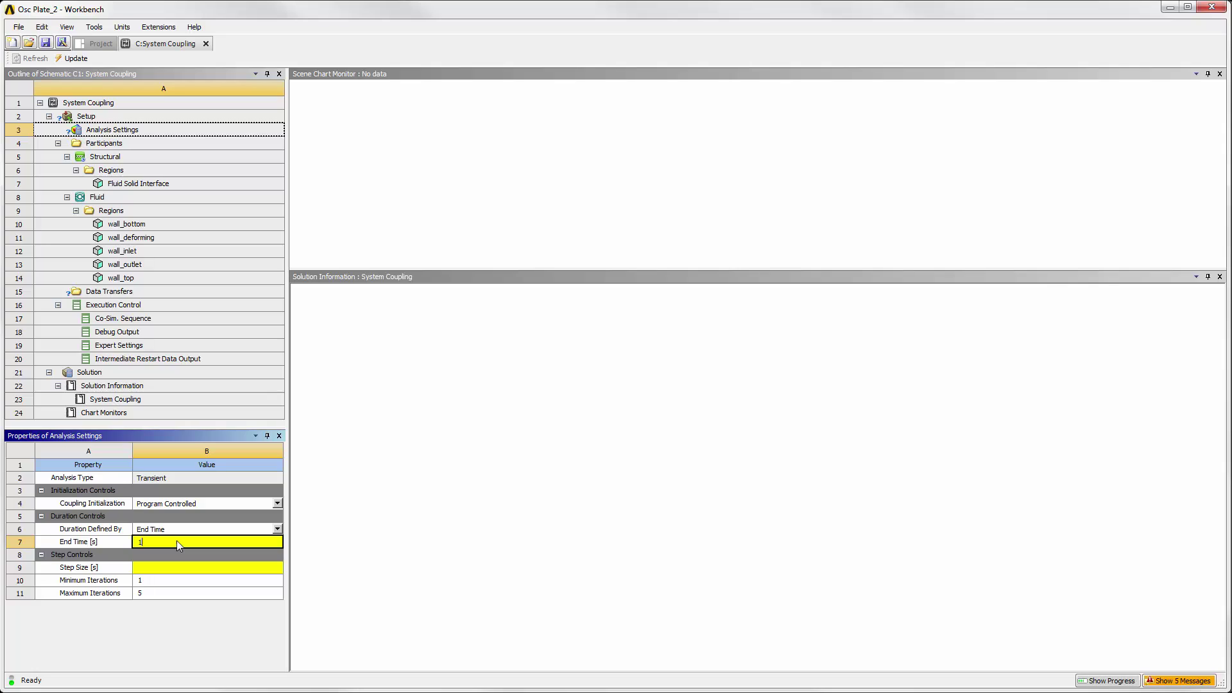
text(0)
key(Return)
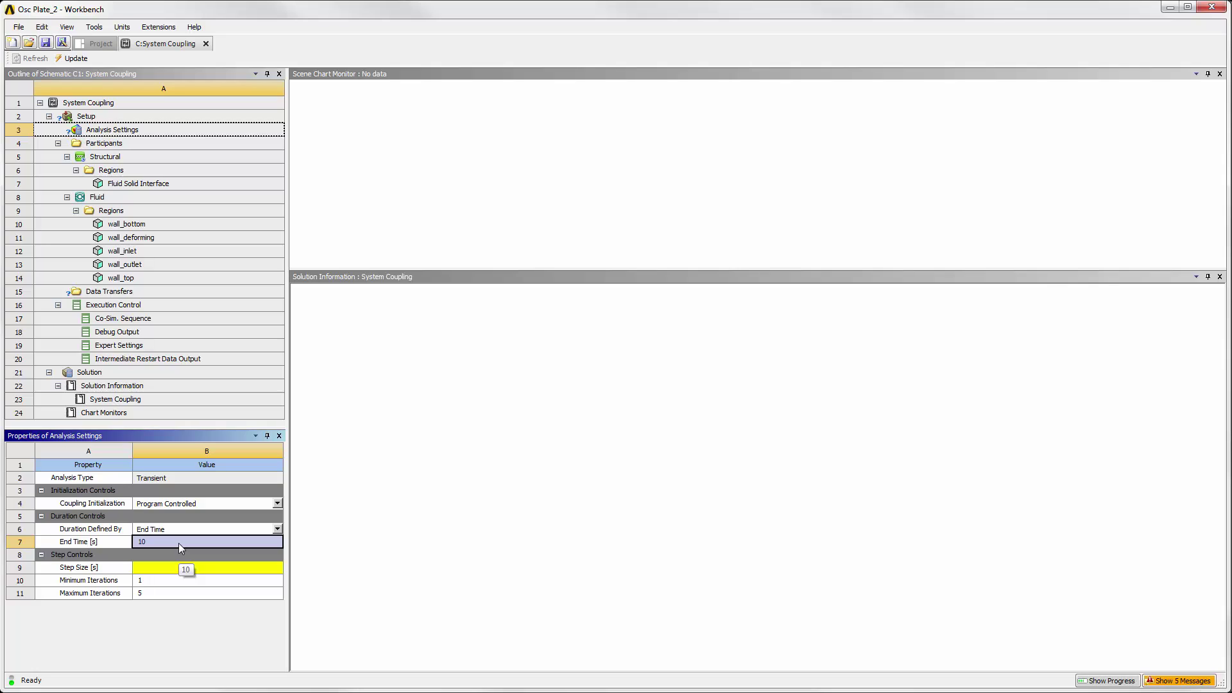
click(177, 571)
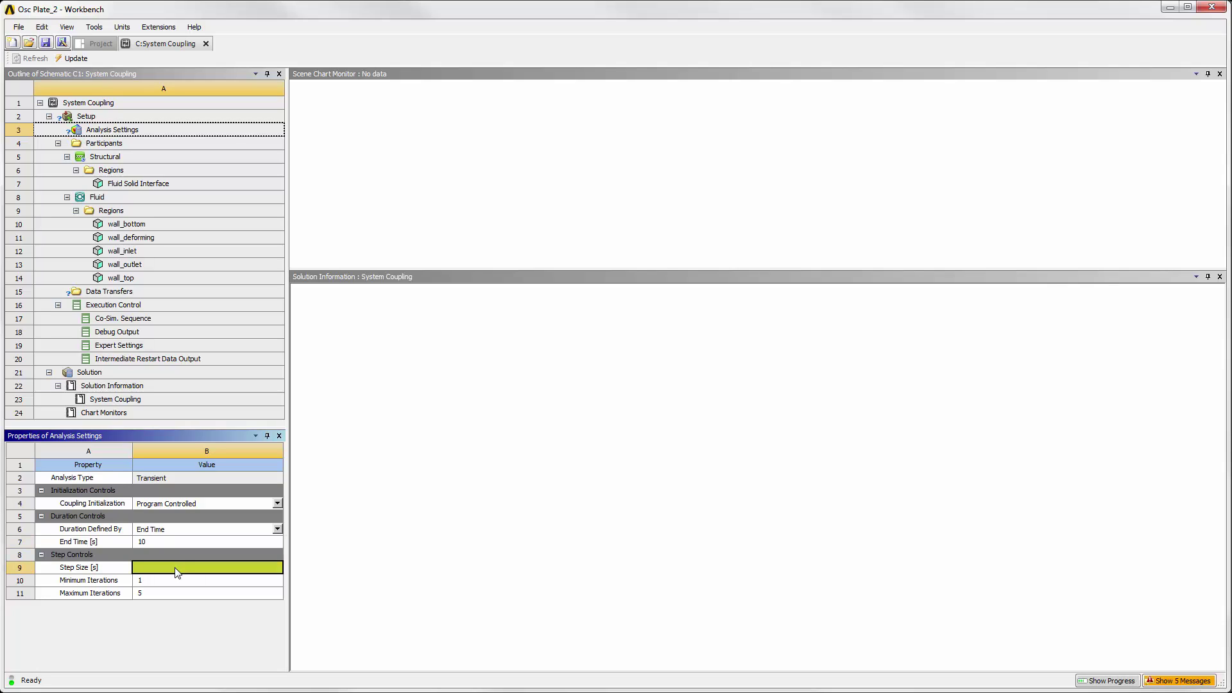
text(0.1)
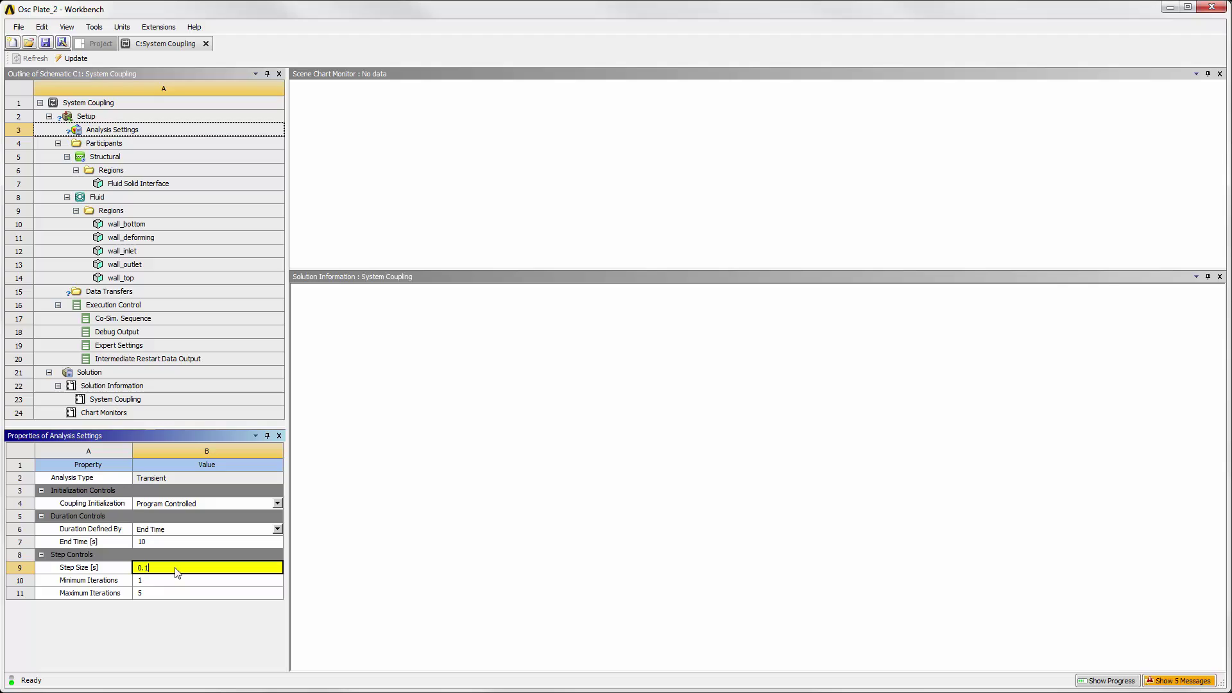
key(Return)
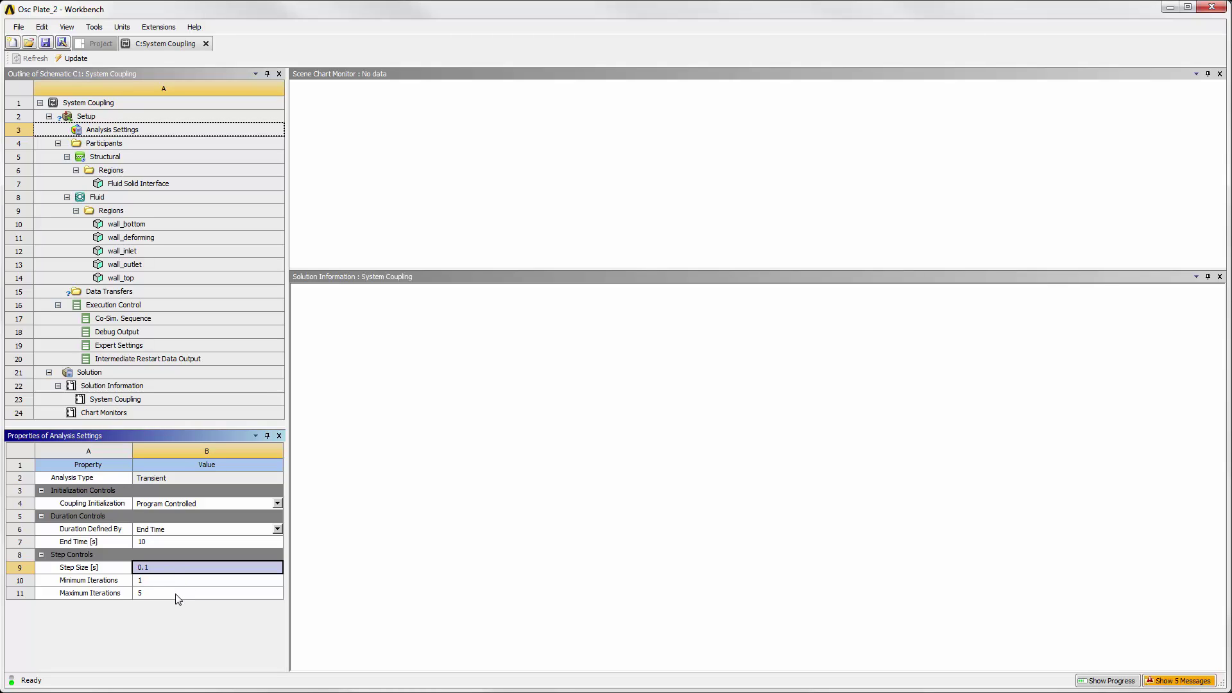
click(179, 593)
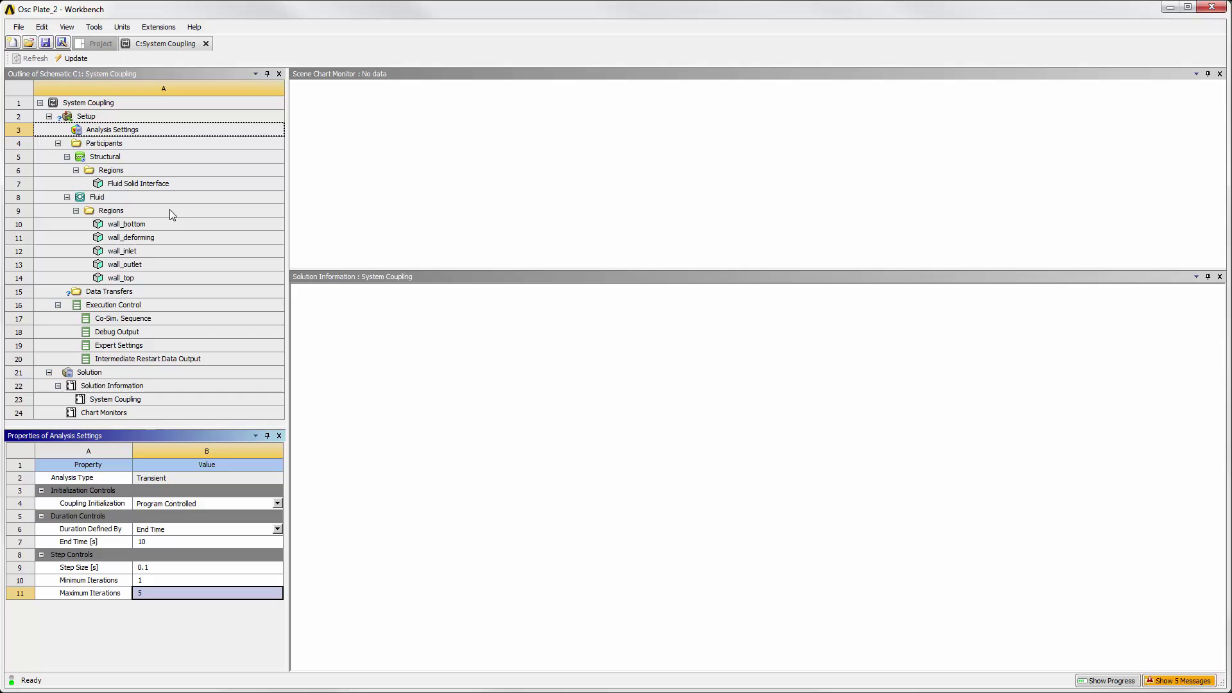
- Create data transfers between Fluid Solid Interface and wall_deforming, then review Data Transfer and Data Transfer 2
click(165, 187)
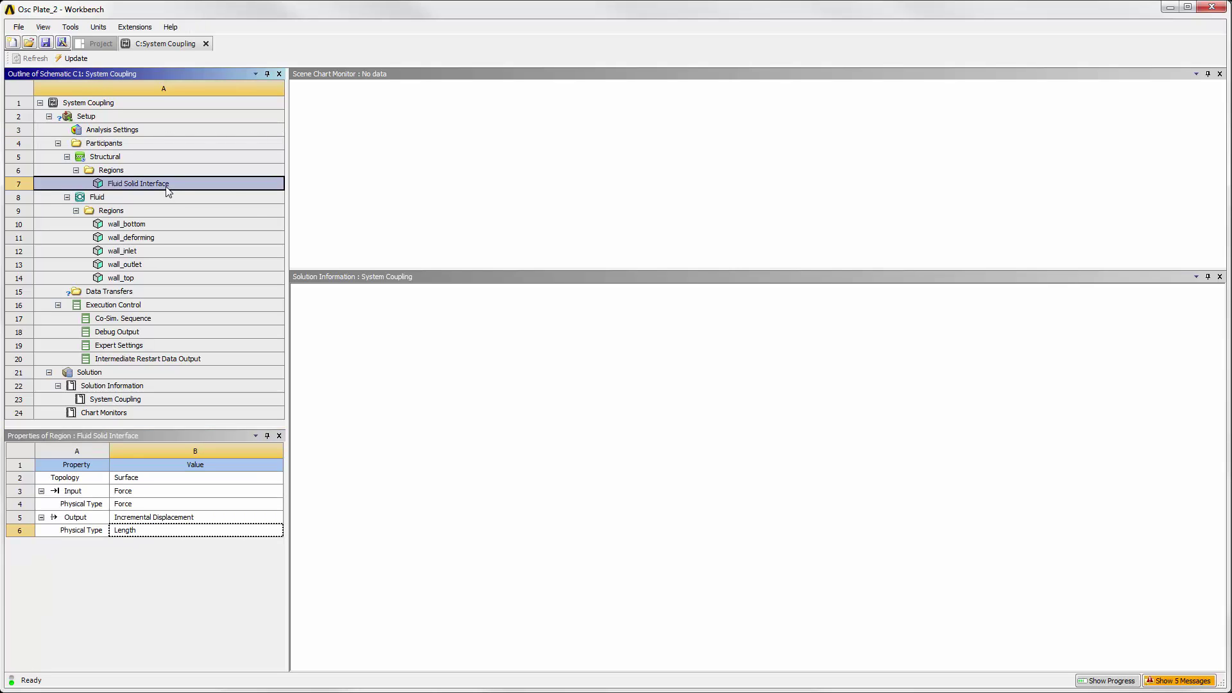
ctrl+click(164, 237)
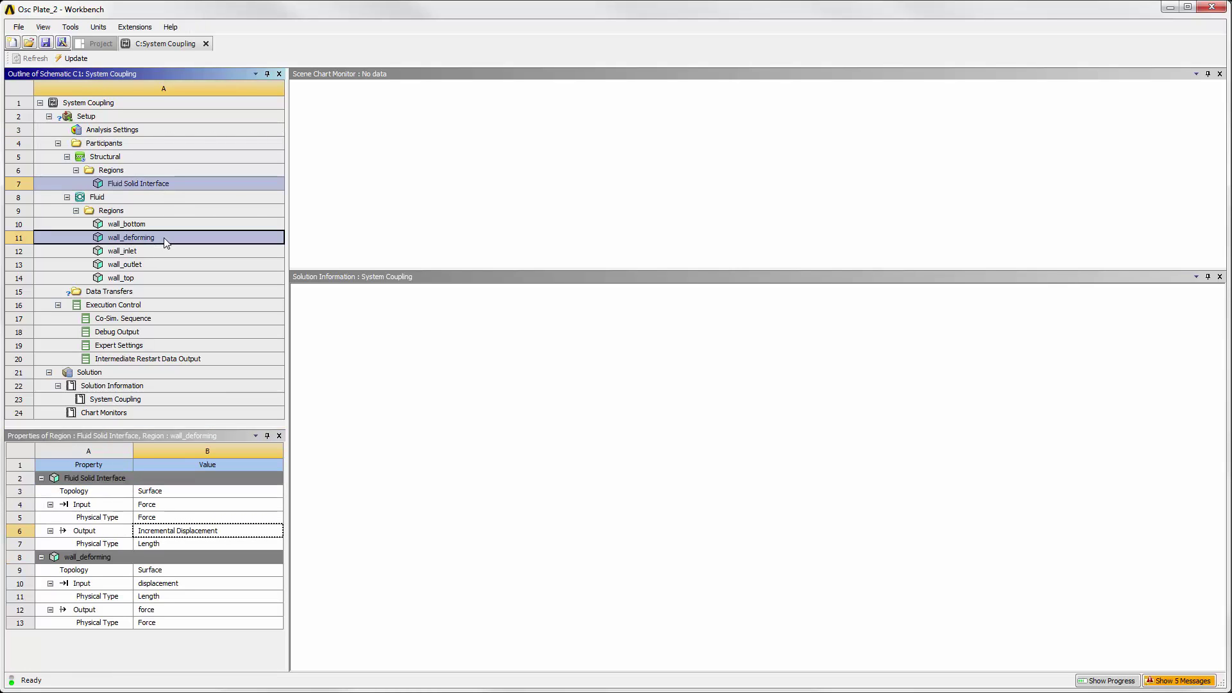
right_click(164, 239)
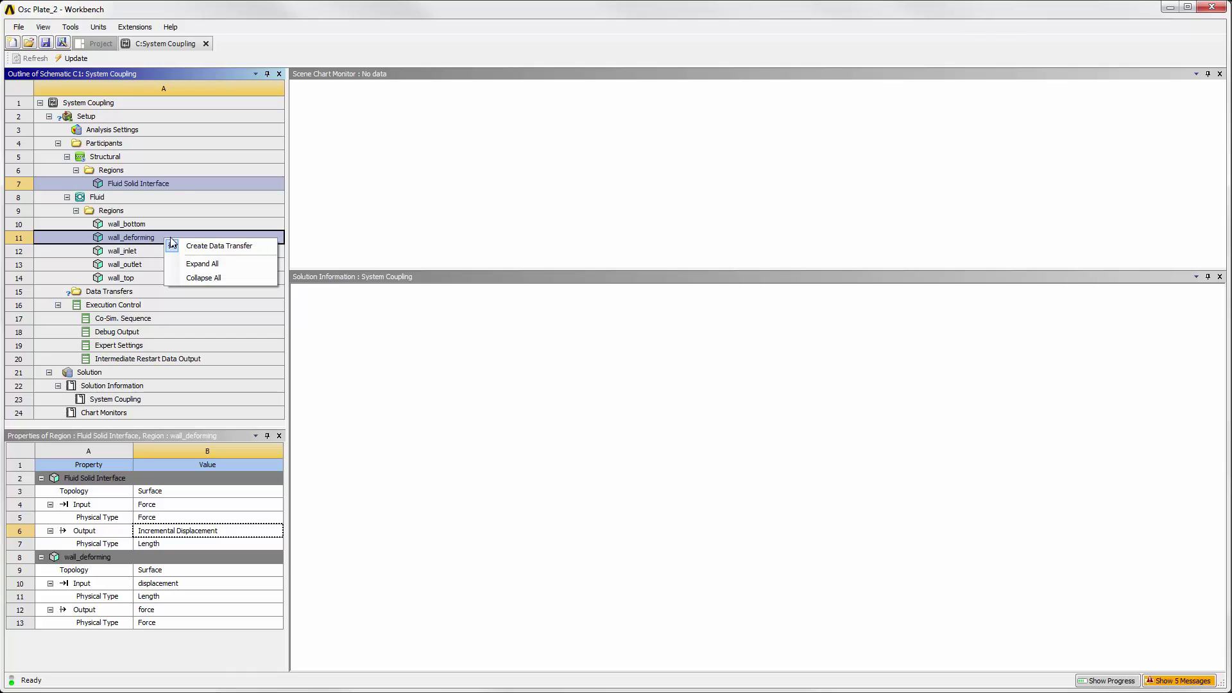
click(211, 247)
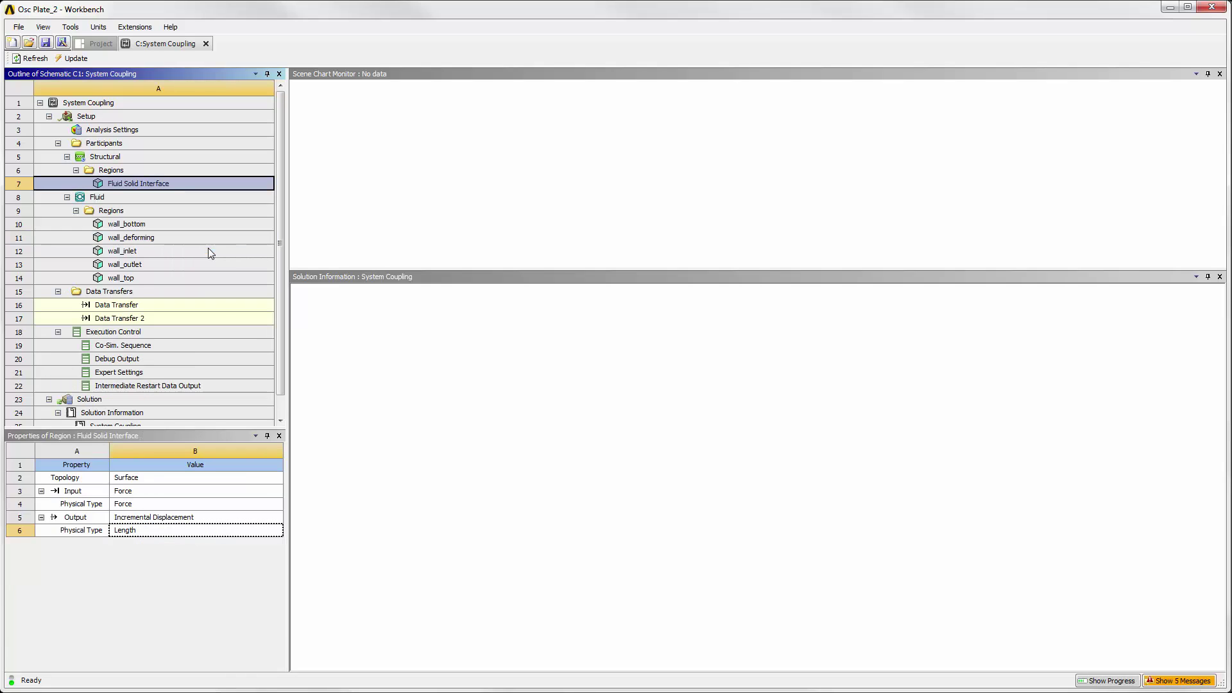
click(200, 306)
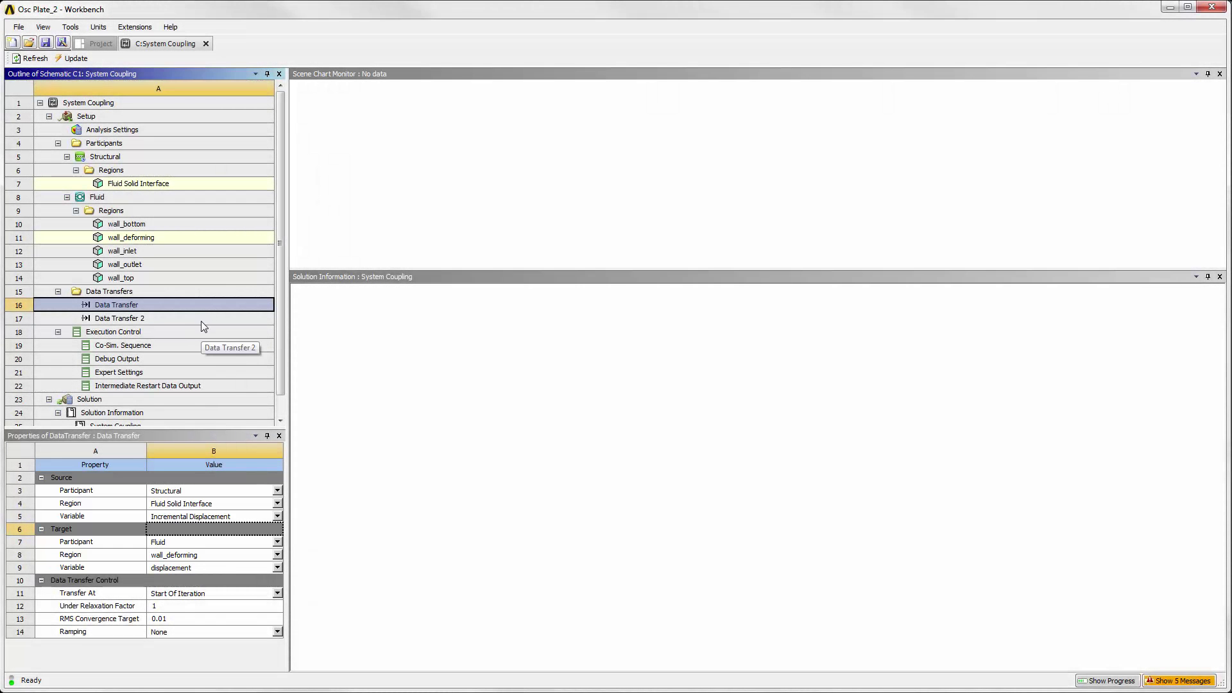
click(204, 321)
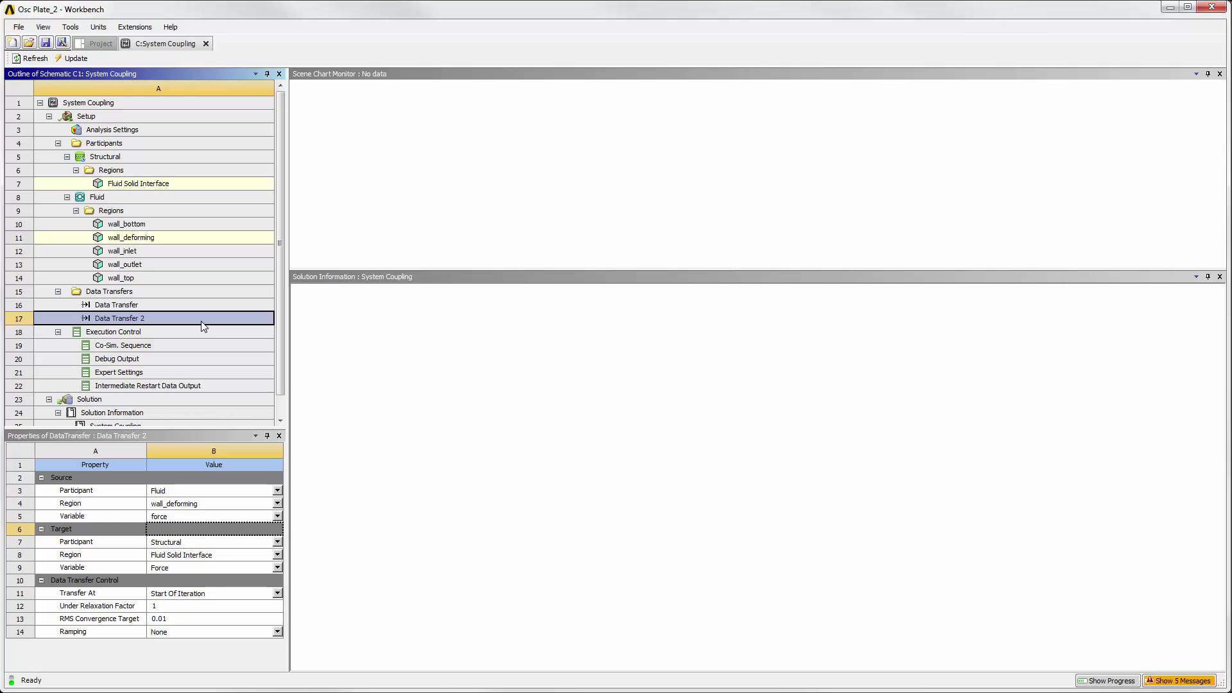
- Set Intermediate Restart Data Output frequency to At Step Interval with a Step Interval of 5
click(209, 386)
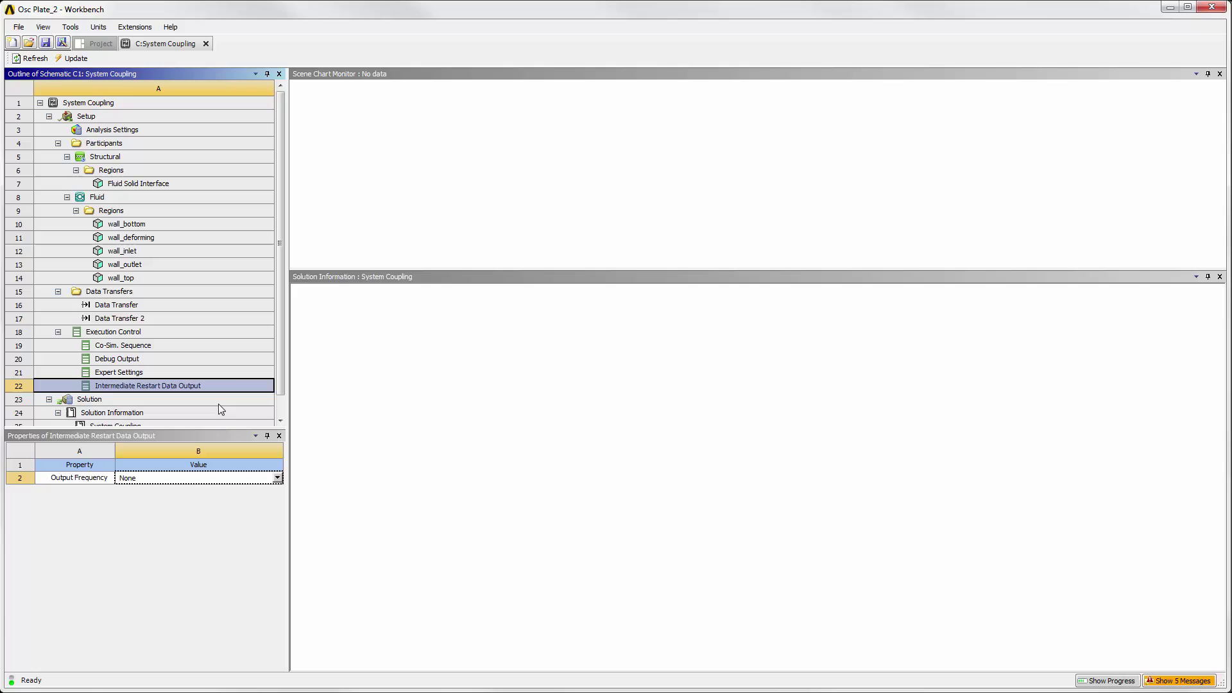
click(277, 479)
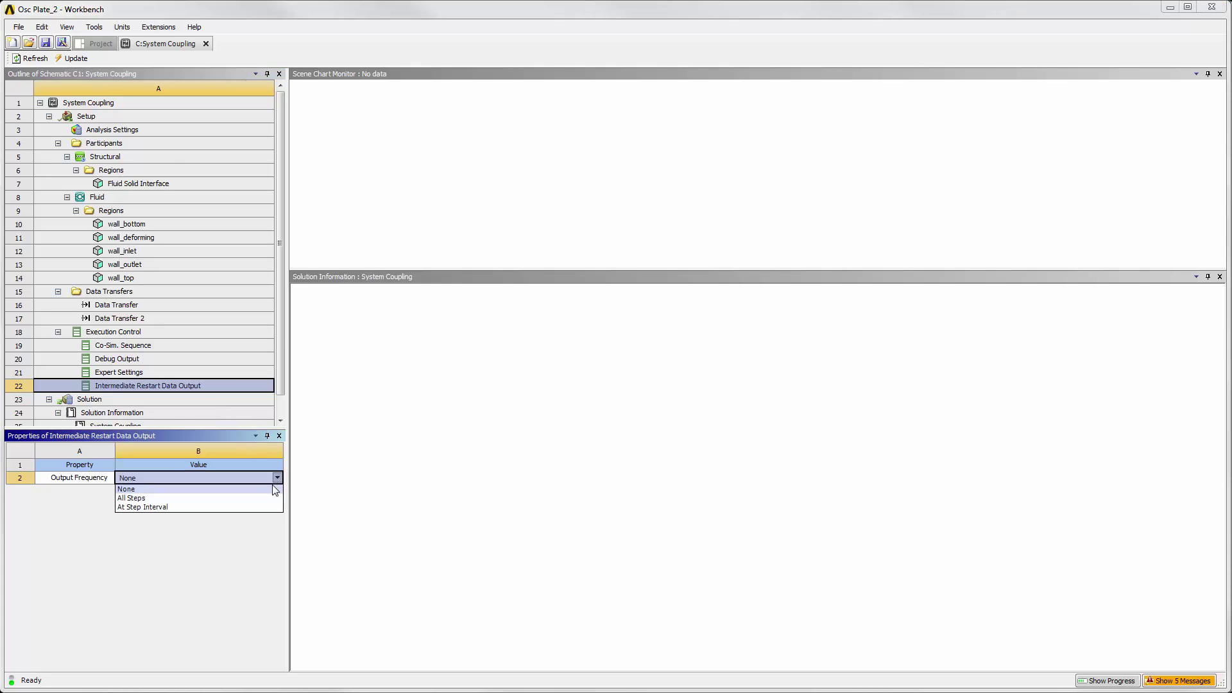
click(267, 508)
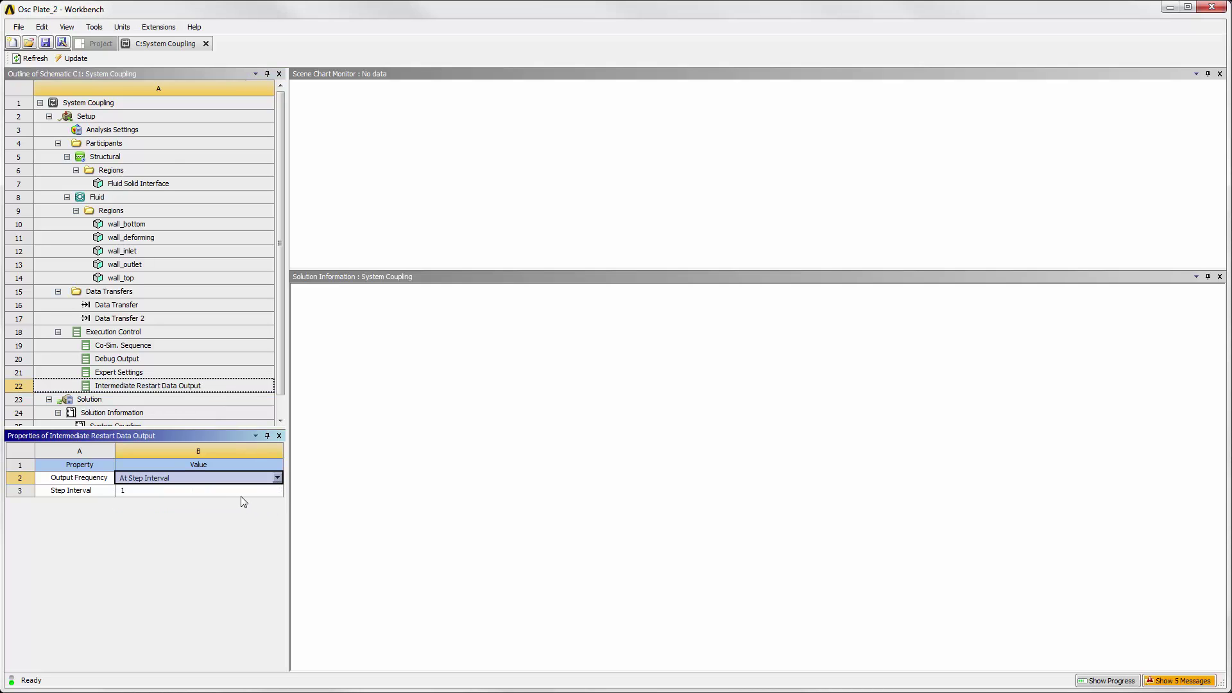
click(236, 492)
text(5)
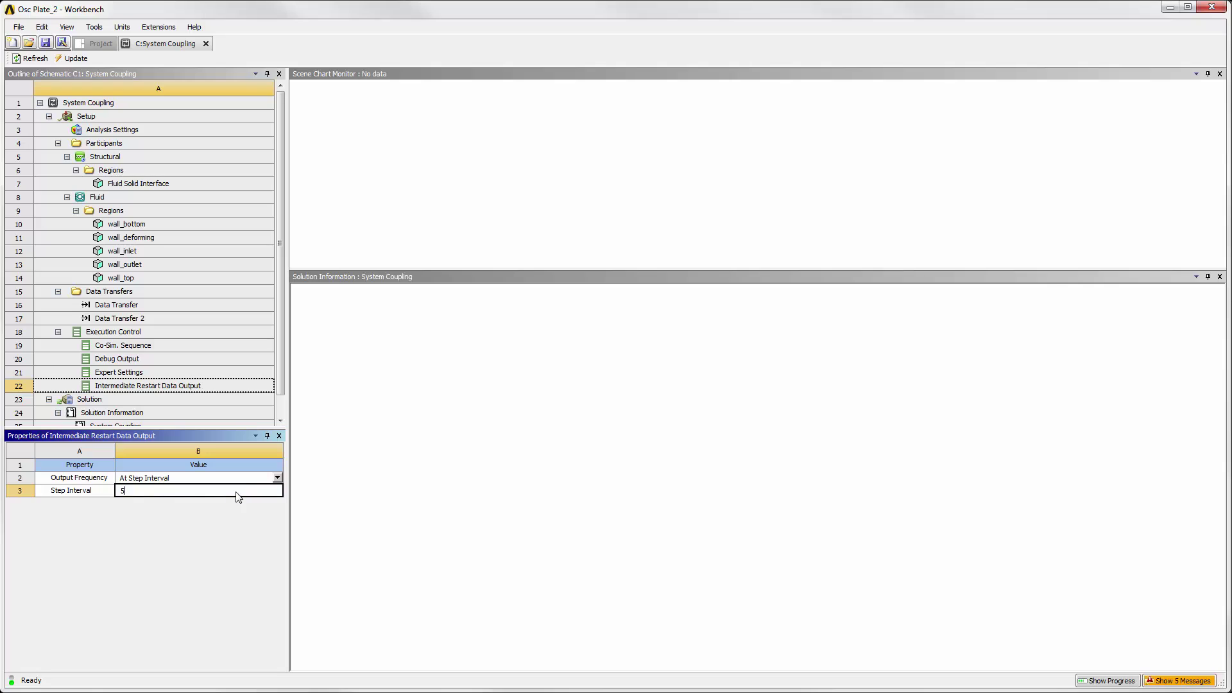
key(Return)
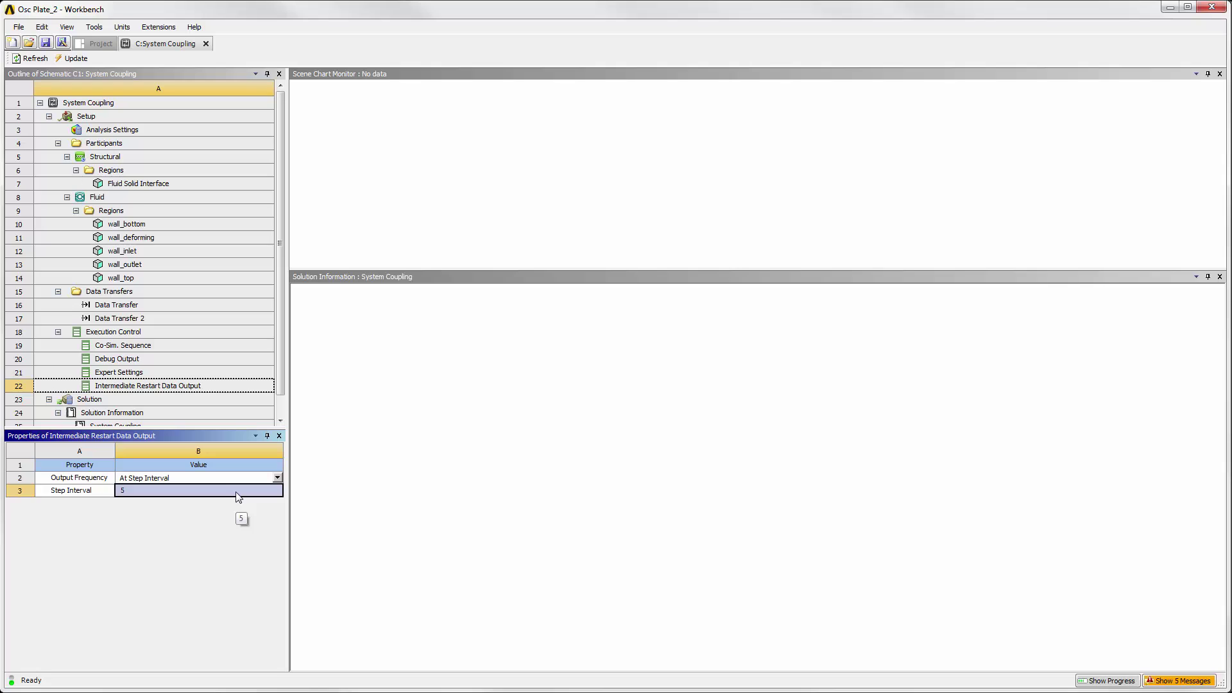
- Update the coupling Solution to run the two-way transient fluid-structure solve
click(122, 399)
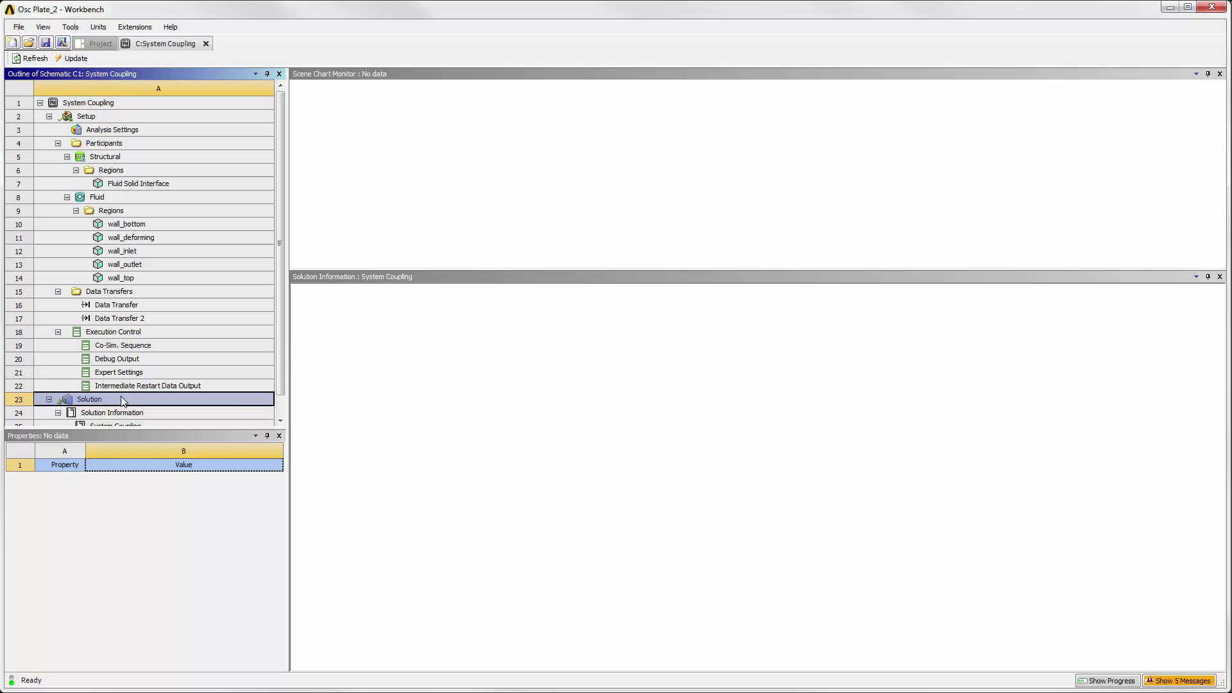
right_click(122, 400)
click(152, 405)
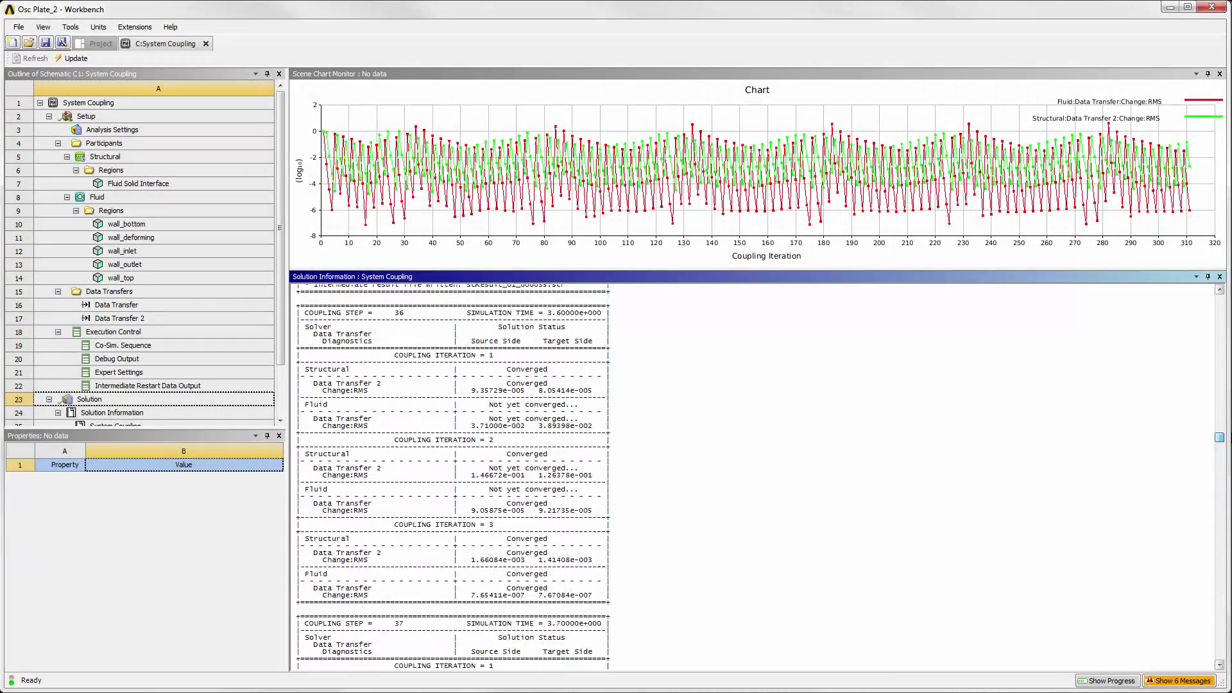
drag(1219, 437, 1216, 313)
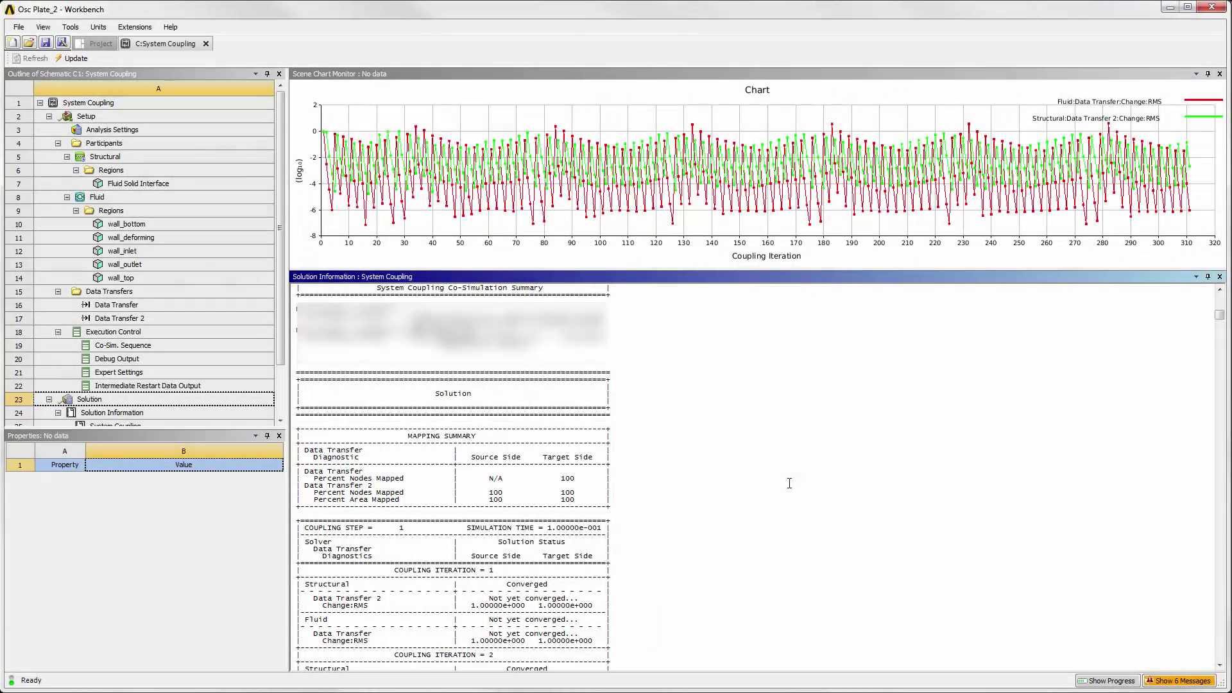
scroll(790, 483, down, 15)
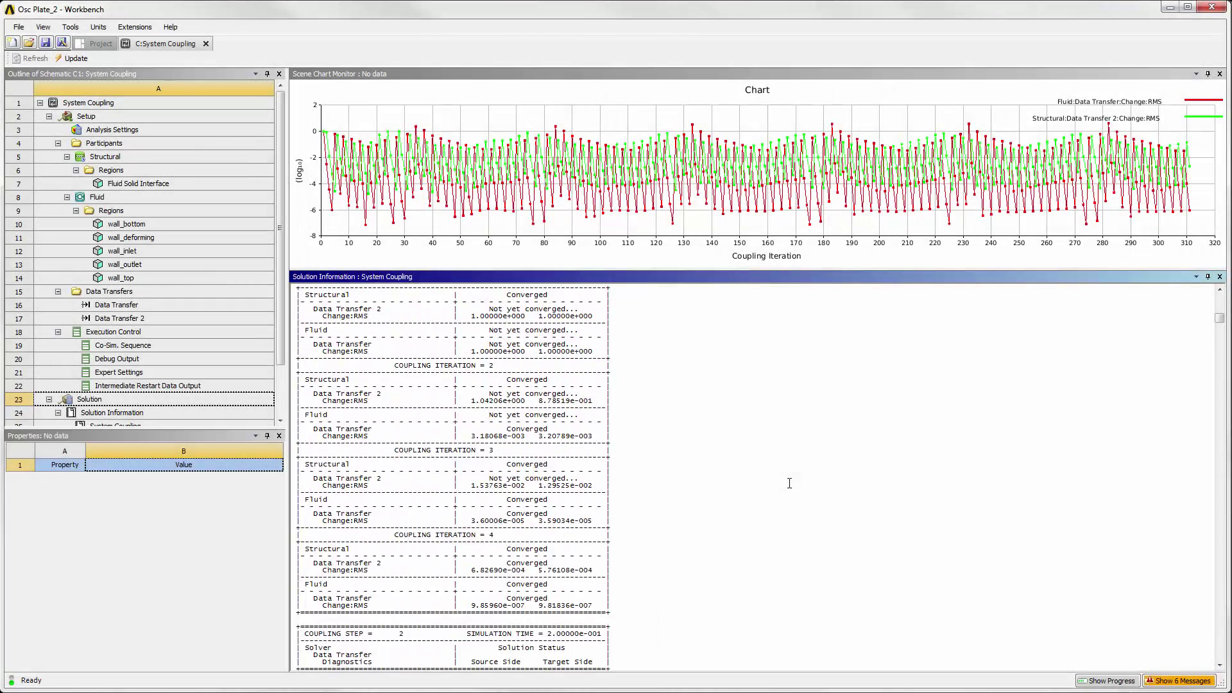
scroll(790, 483, down, 12)
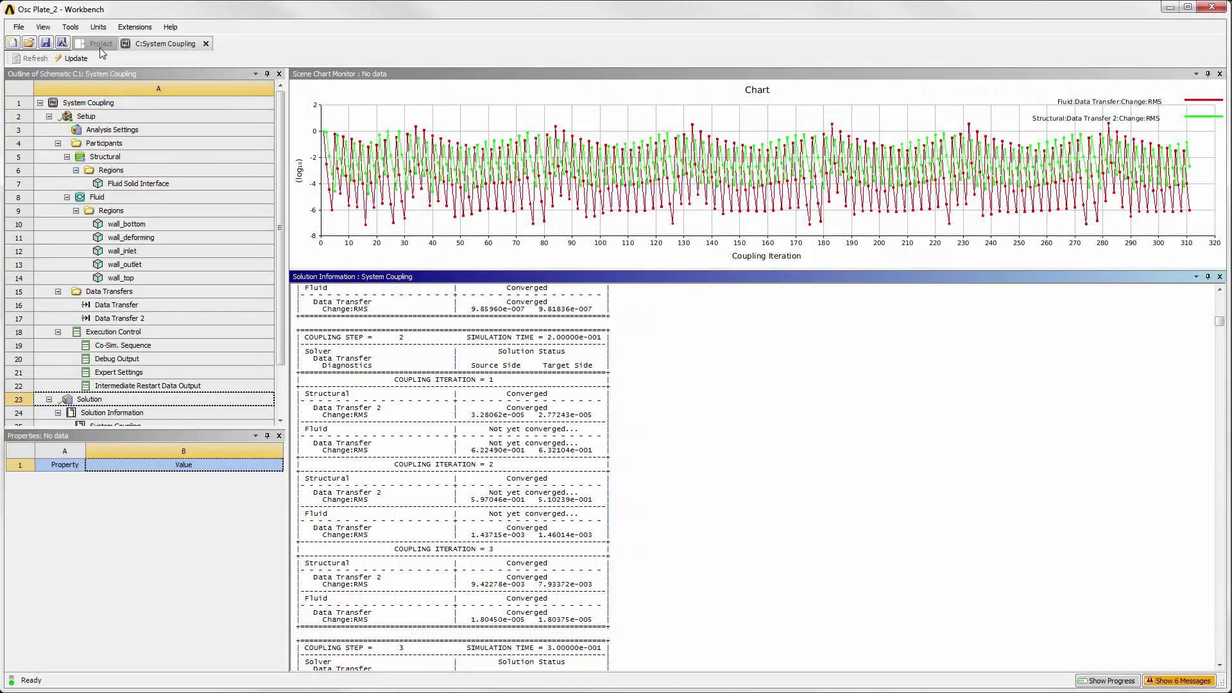
- In the Project Schematic, link Structural Solution cell A6 to Fluid Results cell B6
click(99, 44)
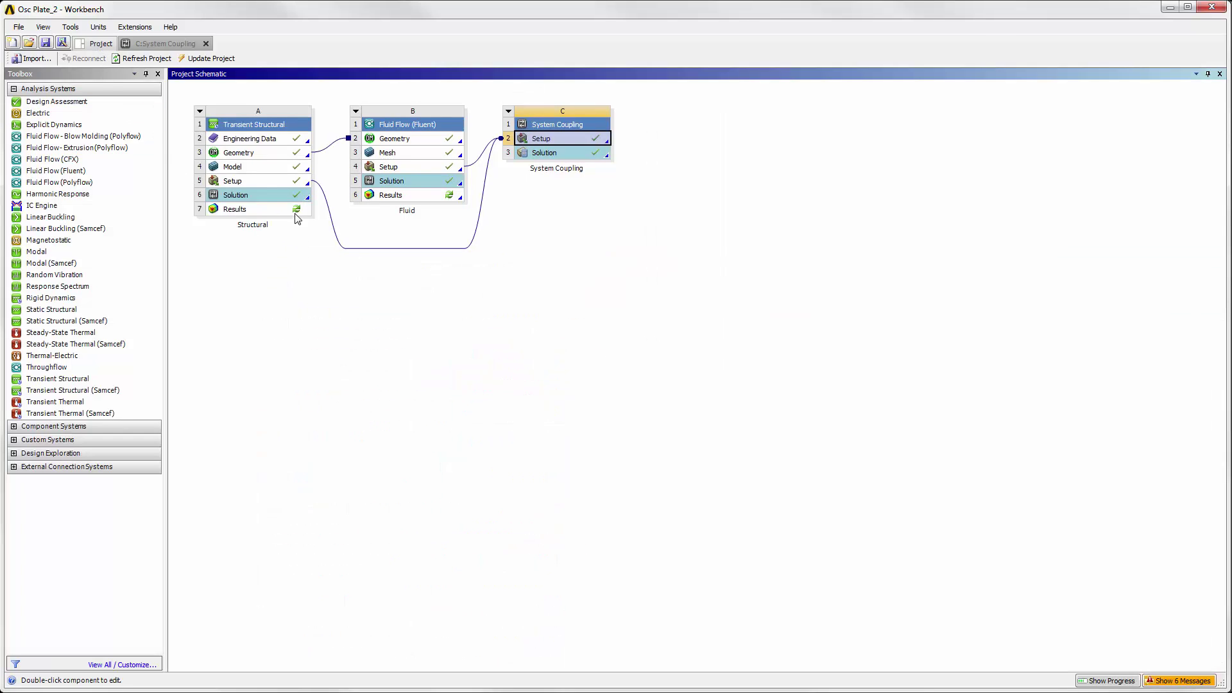
drag(293, 199, 383, 202)
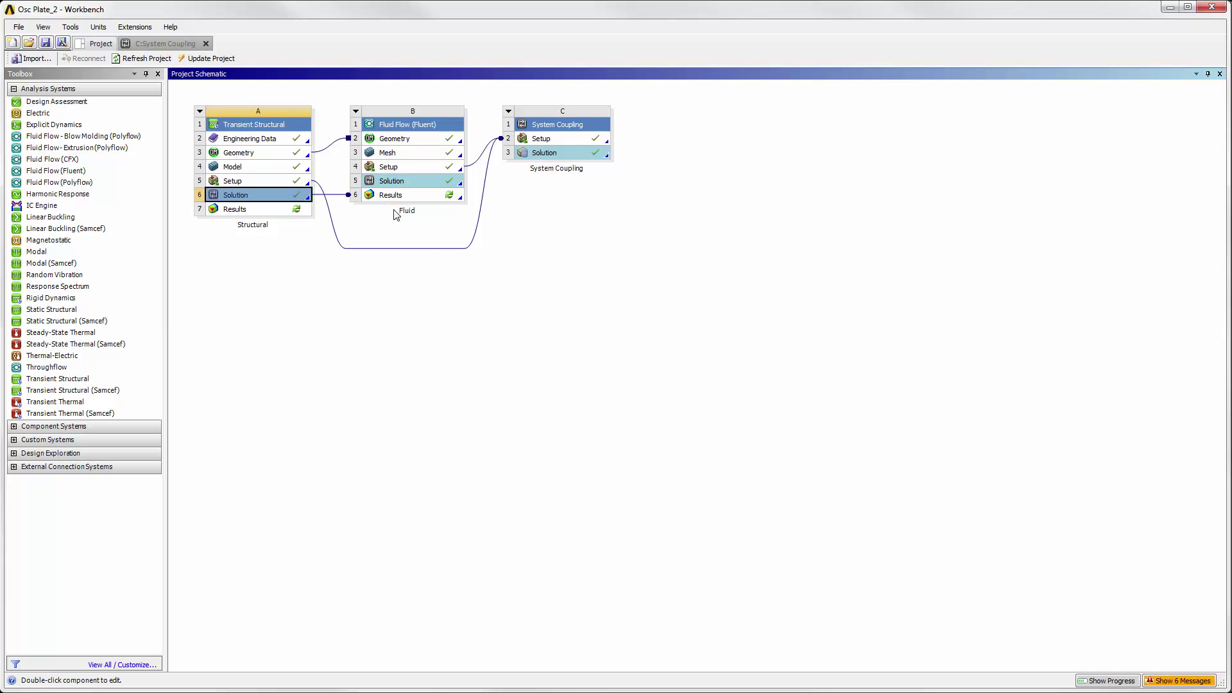